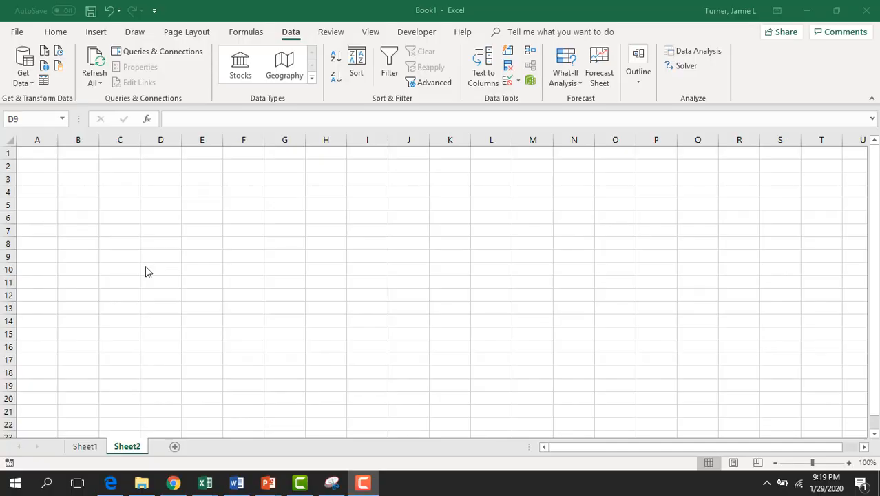
# Paste the copied picture of the maximization problem into Sheet2 and move and shrink it to cover about B4 to F8.
pyautogui.click(146, 252)
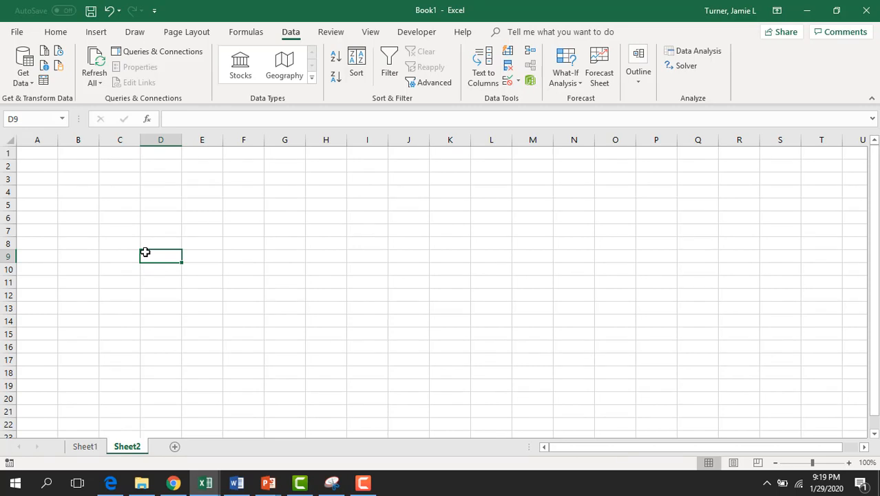
pyautogui.hotkey('ctrl', 'v')
pyautogui.moveTo(202, 290); pyautogui.dragTo(120, 223)
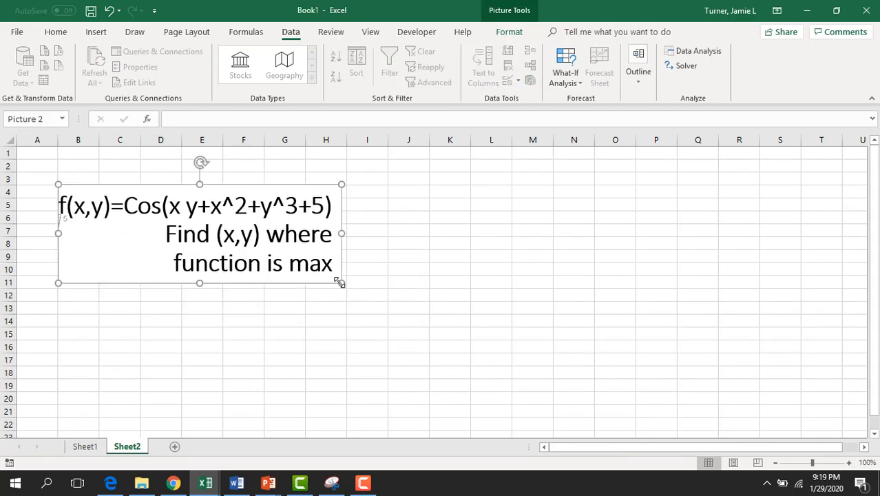
pyautogui.moveTo(339, 282); pyautogui.dragTo(249, 248)
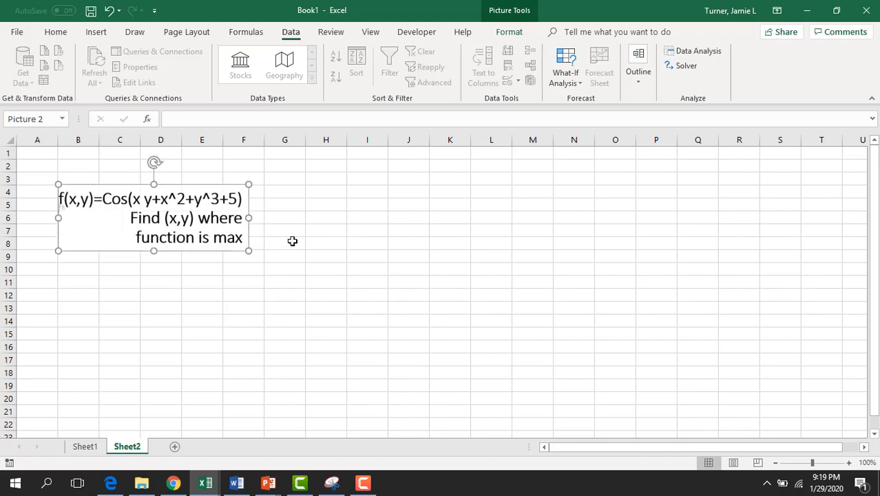
pyautogui.click(326, 233)
# Enter the labels "x =" in H4 and "y =" in H5 and right-align both.
pyautogui.keyDown('ctrl'); pyautogui.scroll(4, 326, 234); pyautogui.keyUp('ctrl')
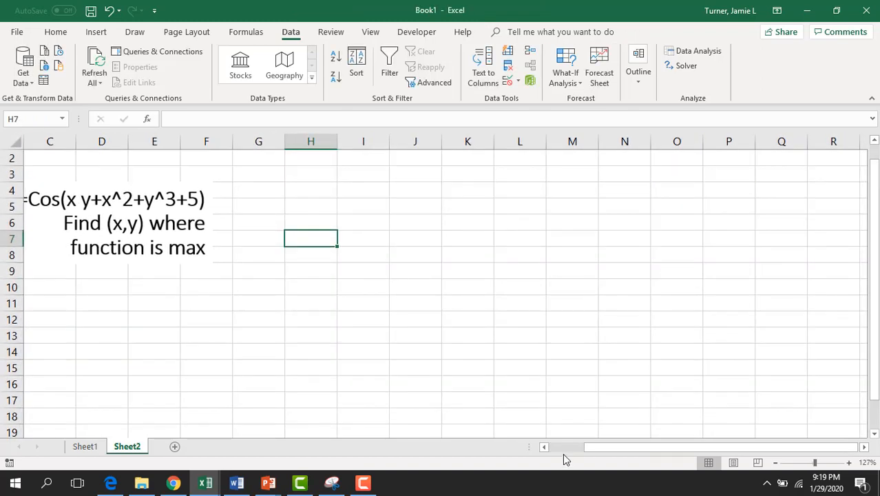
pyautogui.hscroll(-2, 560, 451)
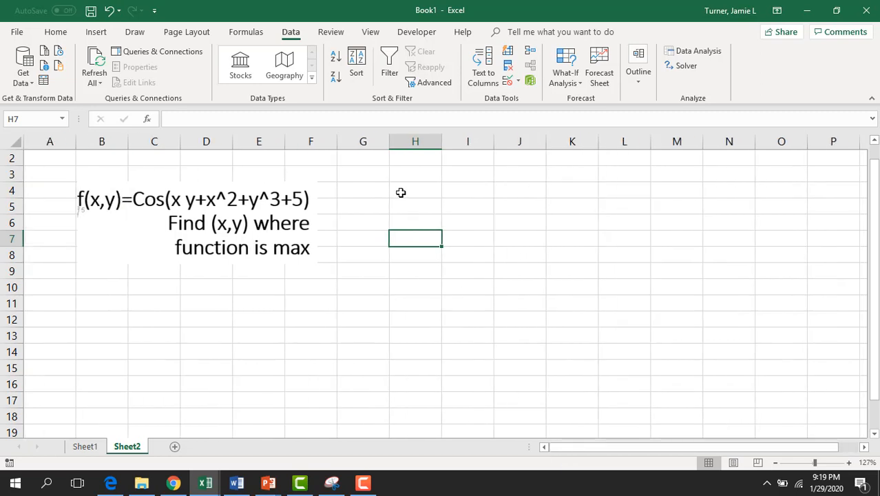
pyautogui.click(400, 194)
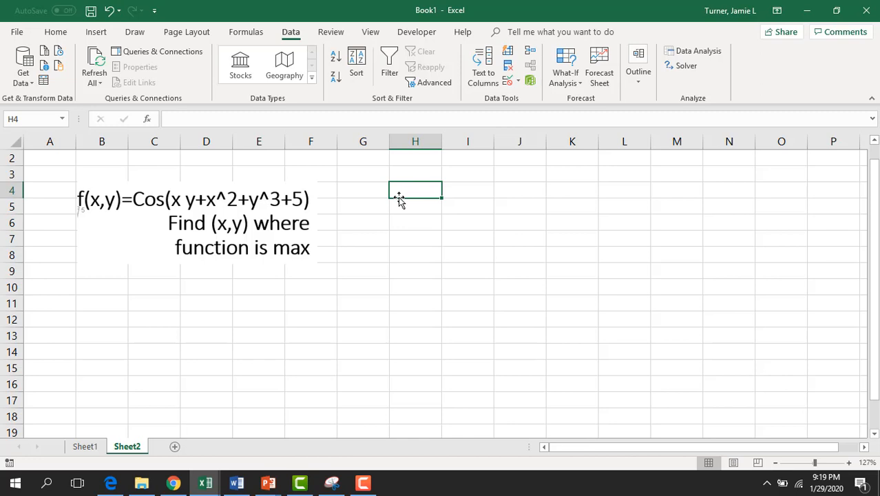
pyautogui.write('x =')
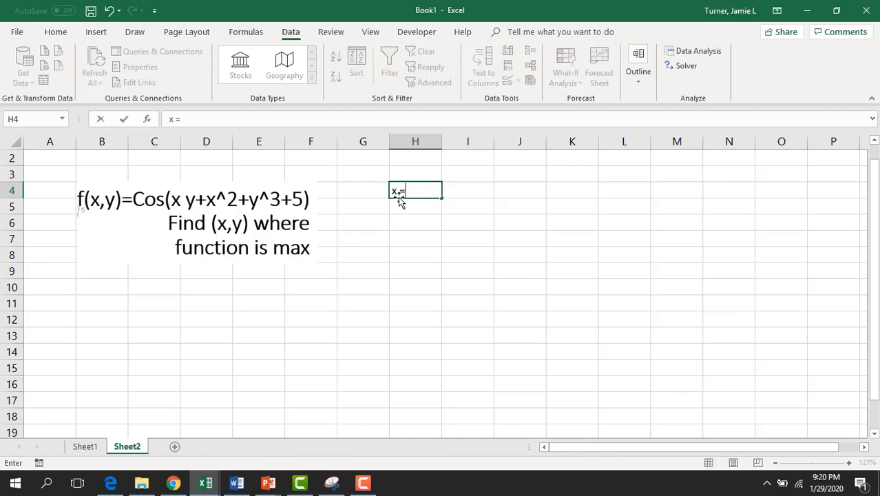
pyautogui.press('Return')
pyautogui.write('y =')
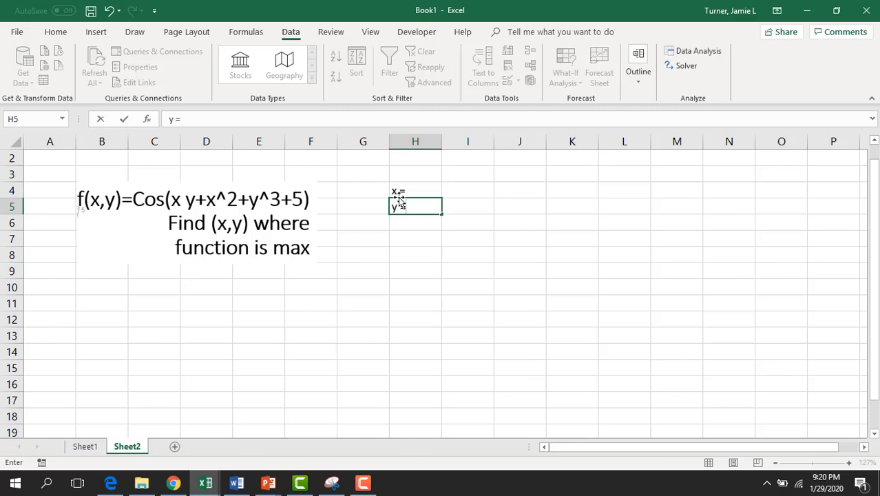
pyautogui.press('Return')
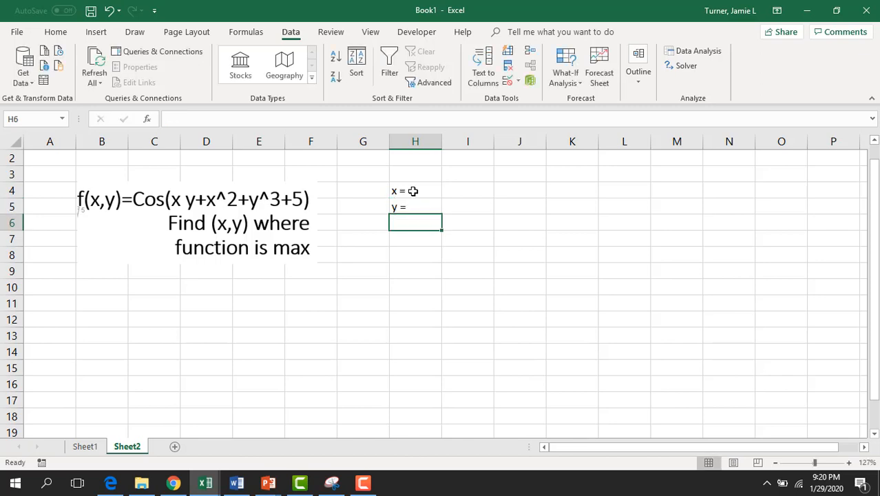
pyautogui.moveTo(422, 191); pyautogui.dragTo(422, 206)
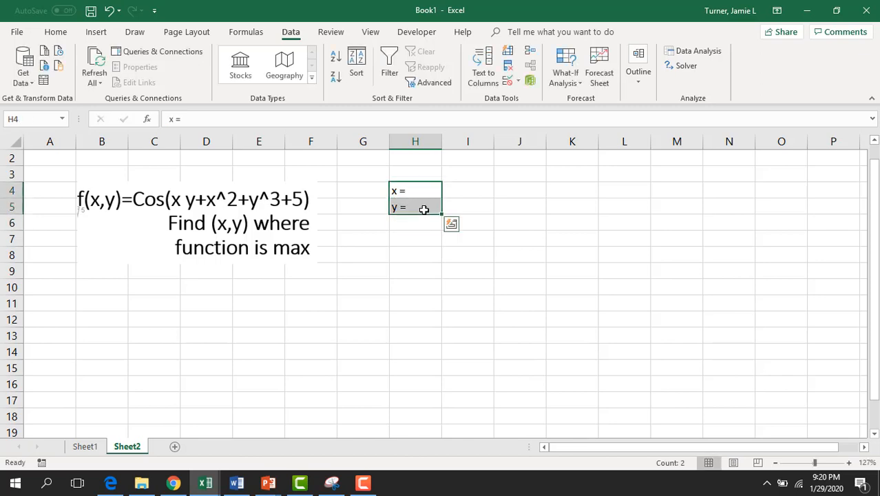
pyautogui.click(58, 32)
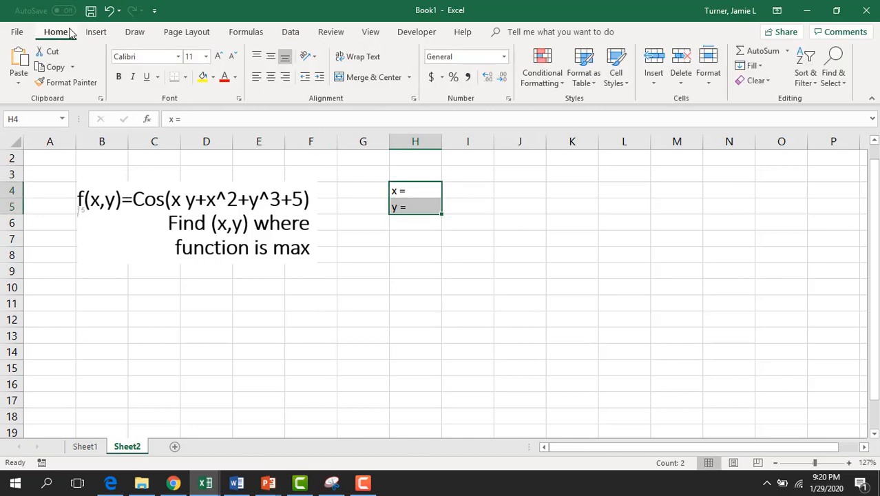
pyautogui.click(286, 77)
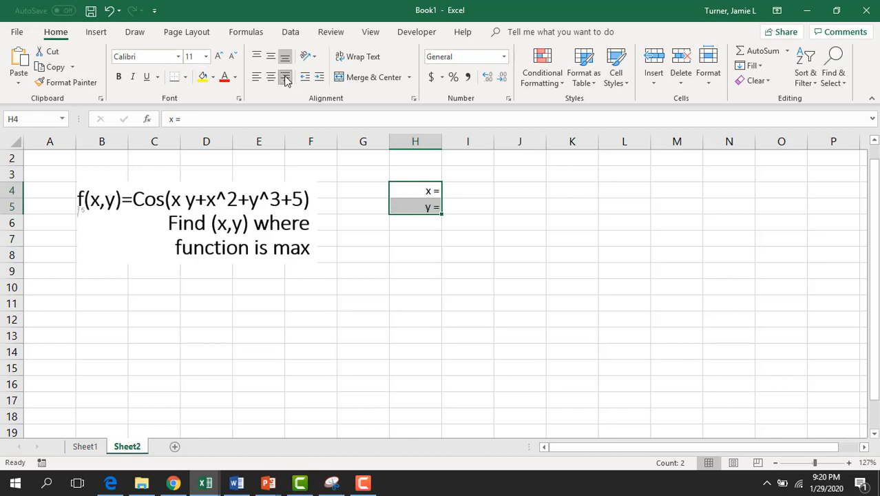
# Enter 5 as the starting value for both x in I4 and y in I5, and left-align the two values.
pyautogui.click(462, 188)
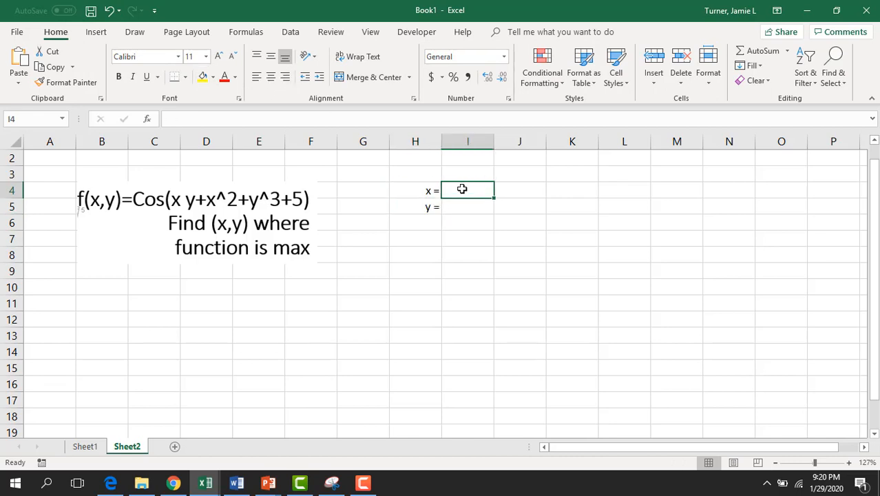
pyautogui.write('5')
pyautogui.press('Return')
pyautogui.write('5')
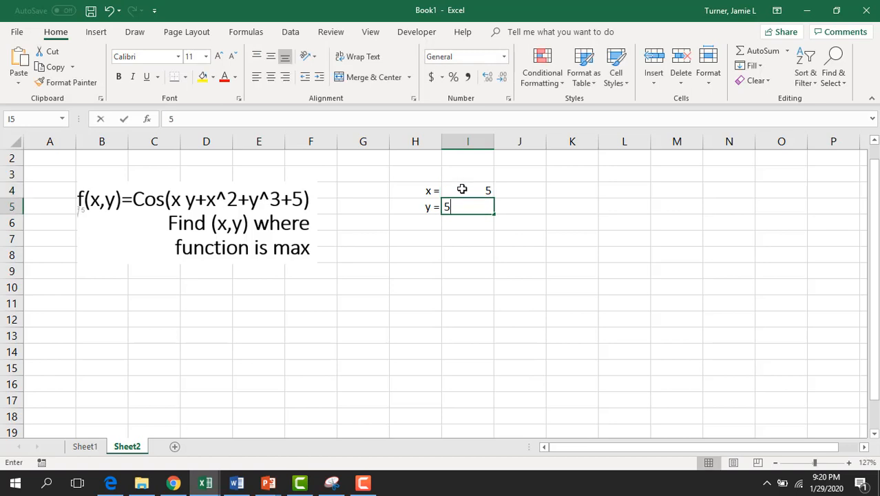
pyautogui.press('Return')
pyautogui.click(462, 189)
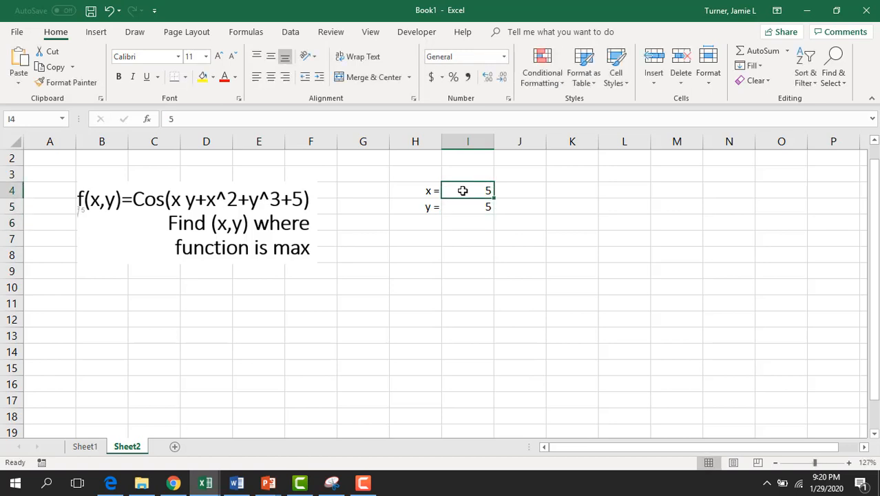
pyautogui.moveTo(462, 189); pyautogui.dragTo(464, 204)
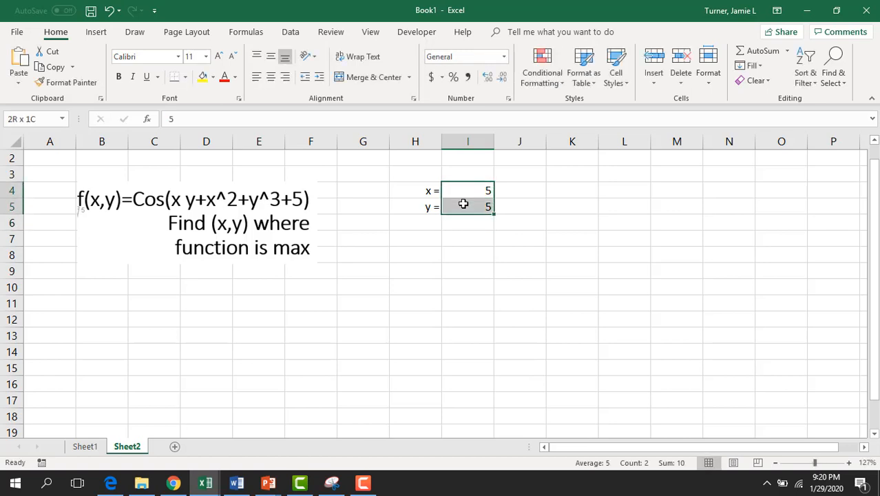
pyautogui.click(256, 77)
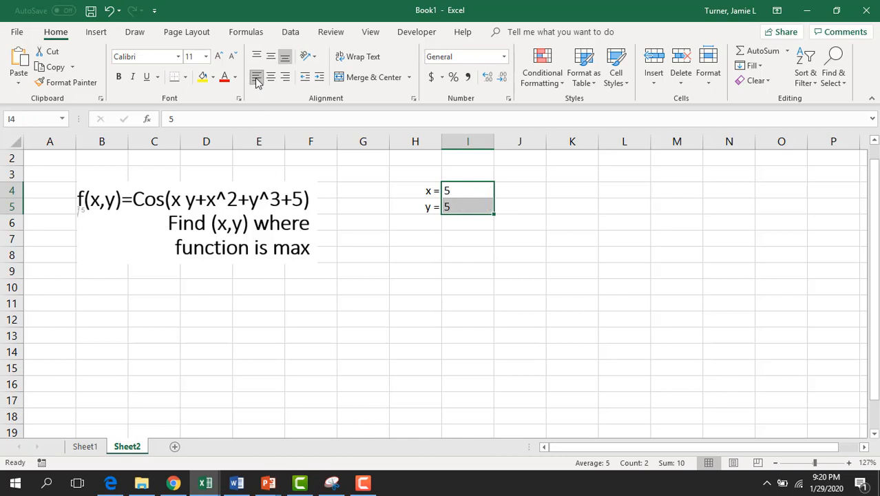
# Enter the label "f(x,y) =" in H6 and right-align it.
pyautogui.click(429, 220)
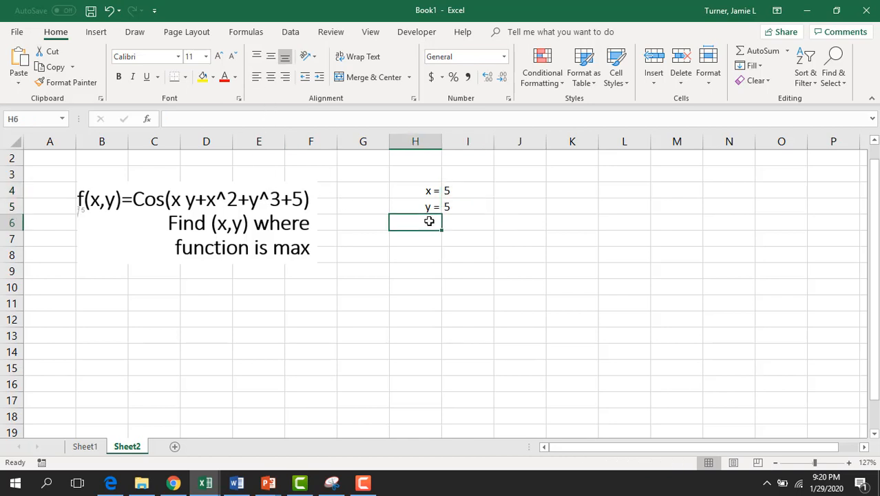
pyautogui.write('f(')
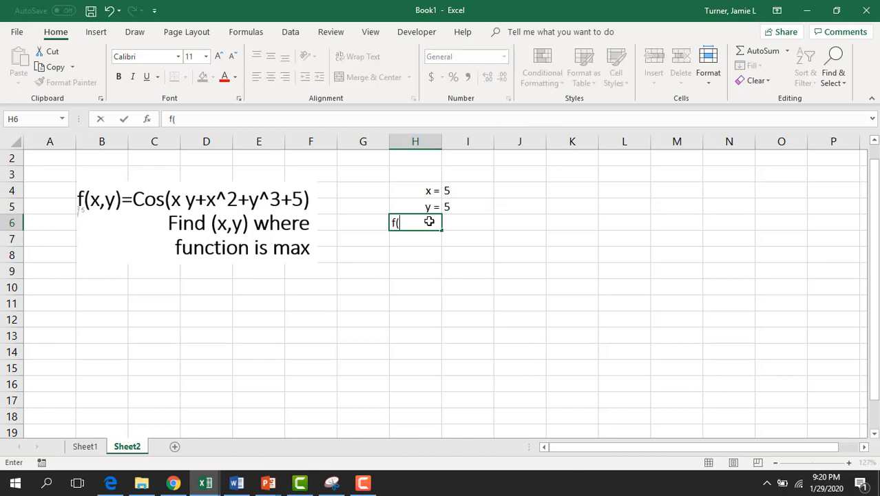
pyautogui.write('x,y) =')
pyautogui.press('Return')
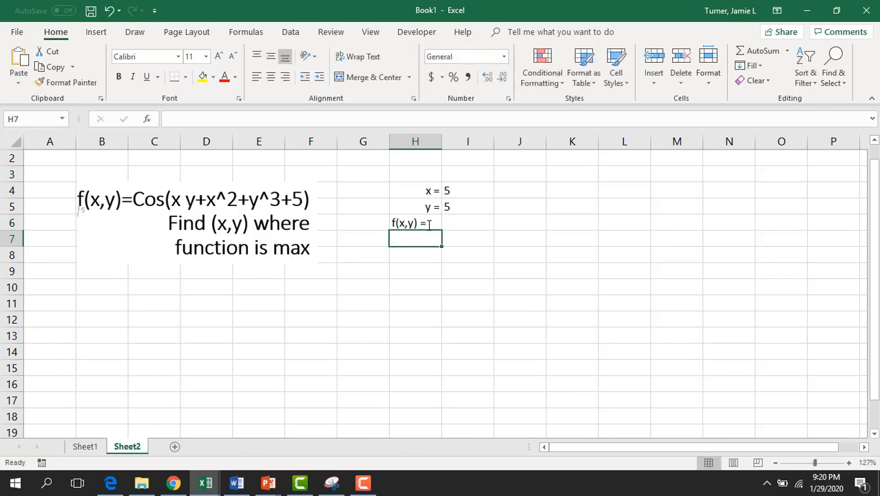
pyautogui.click(427, 224)
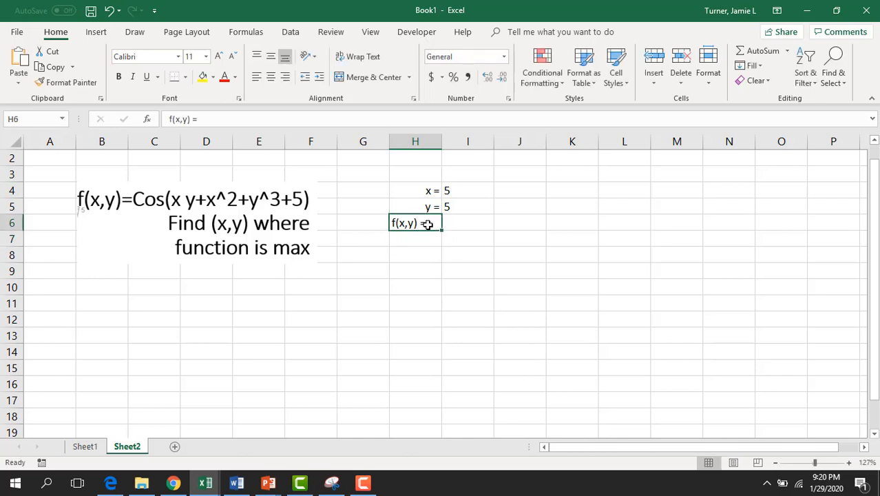
pyautogui.click(285, 77)
# Enter the objective formula =COS(I4*I5+I4^2+I5^3+5) in I6, referencing the x and y cells.
pyautogui.click(449, 221)
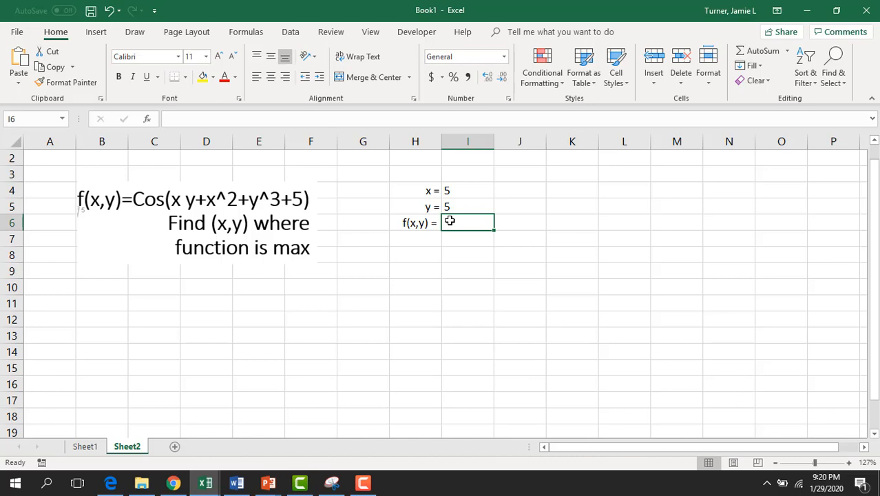
pyautogui.write('=')
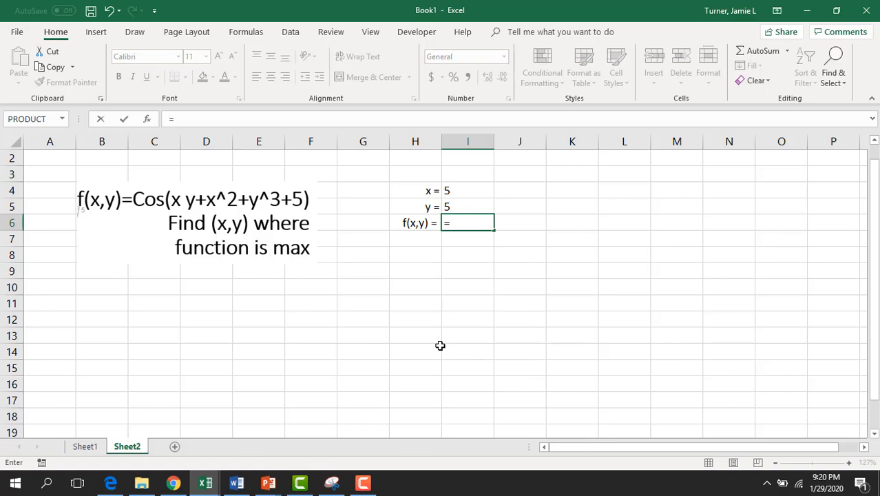
pyautogui.write('Cos')
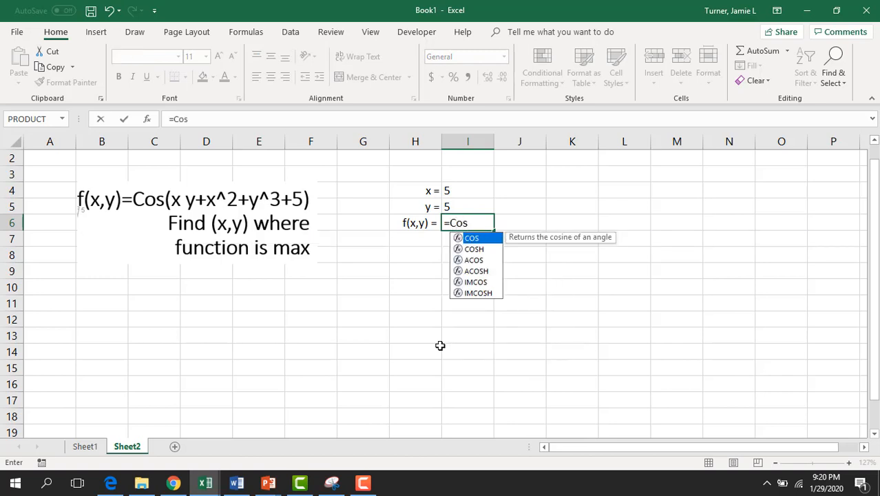
pyautogui.write('(')
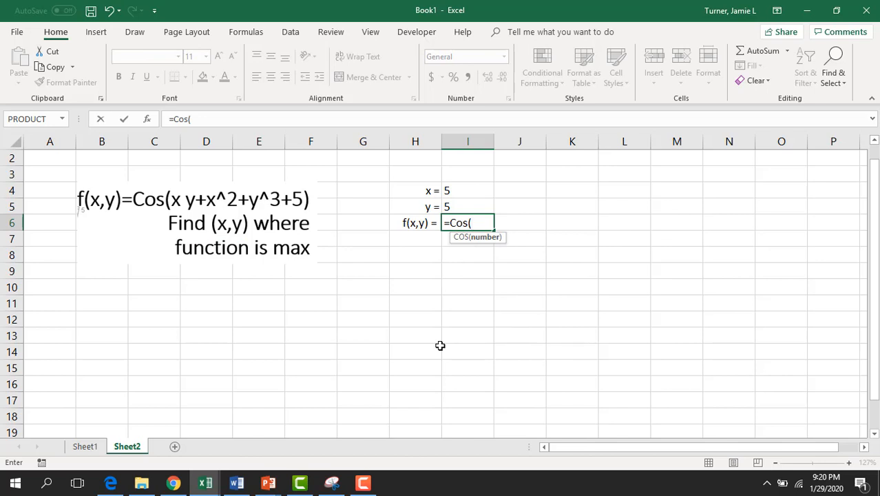
pyautogui.click(473, 186)
pyautogui.write('*')
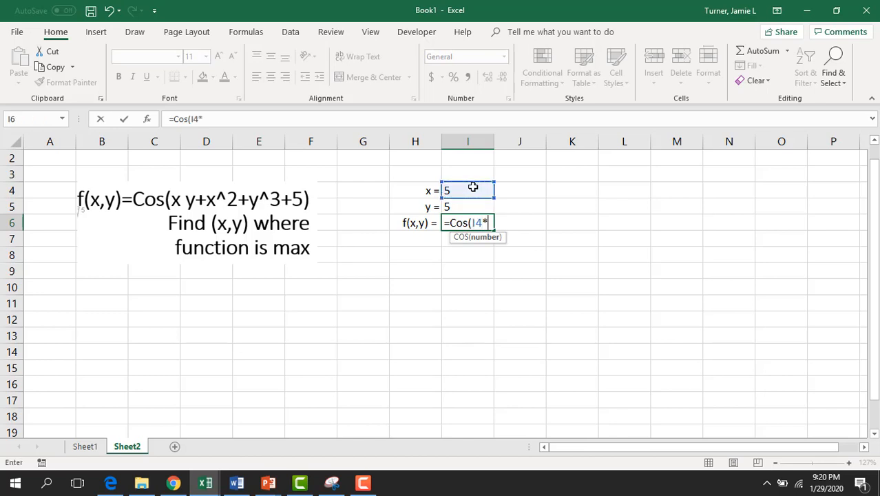
pyautogui.click(464, 207)
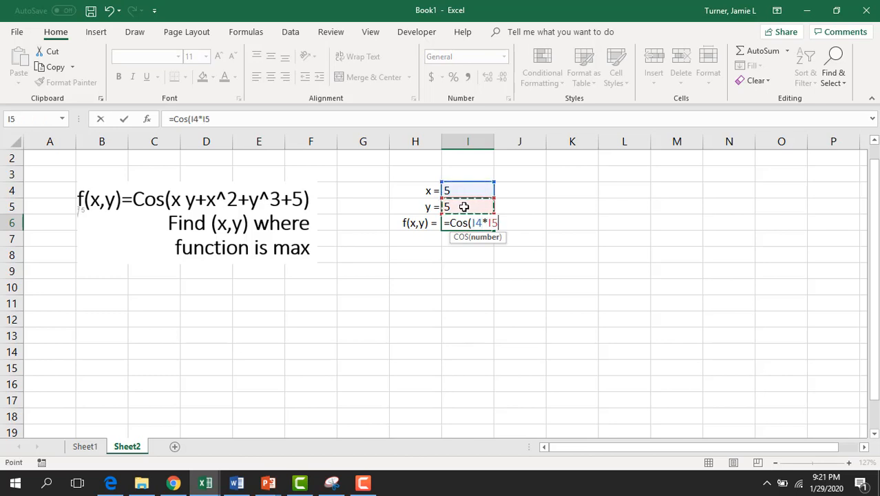
pyautogui.write('+')
pyautogui.click(464, 191)
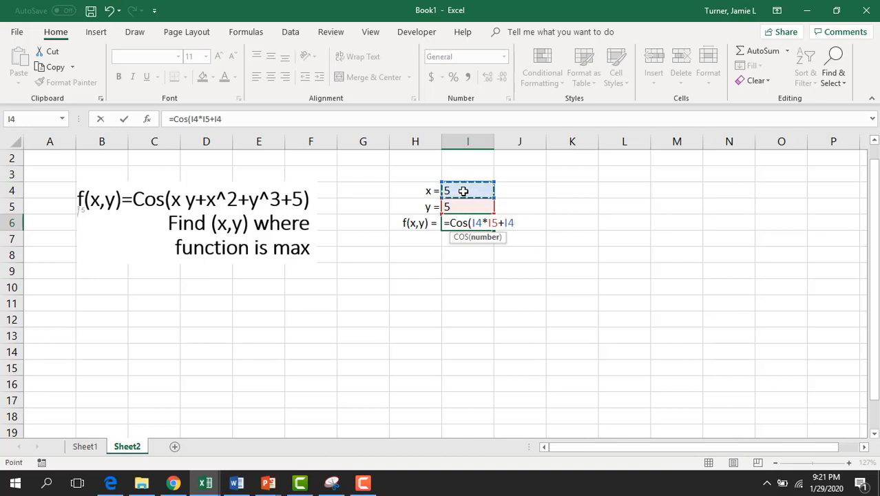
pyautogui.write('^2+')
pyautogui.click(466, 206)
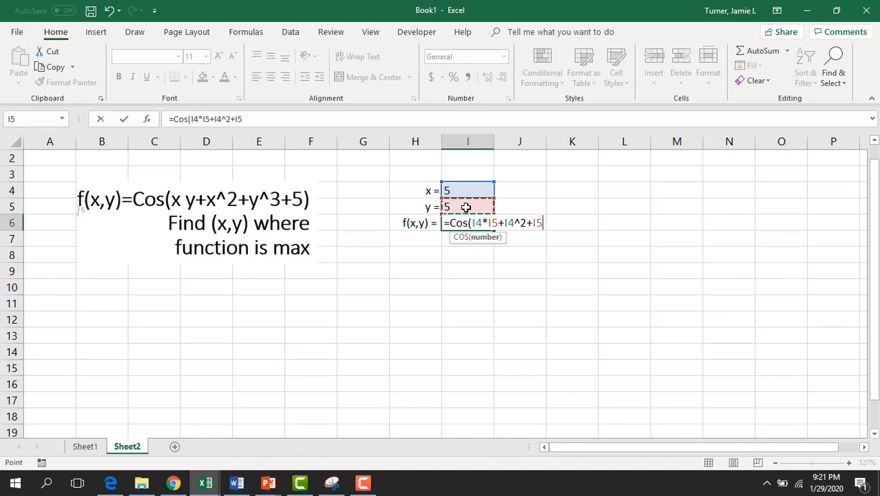
pyautogui.write('^3+5)')
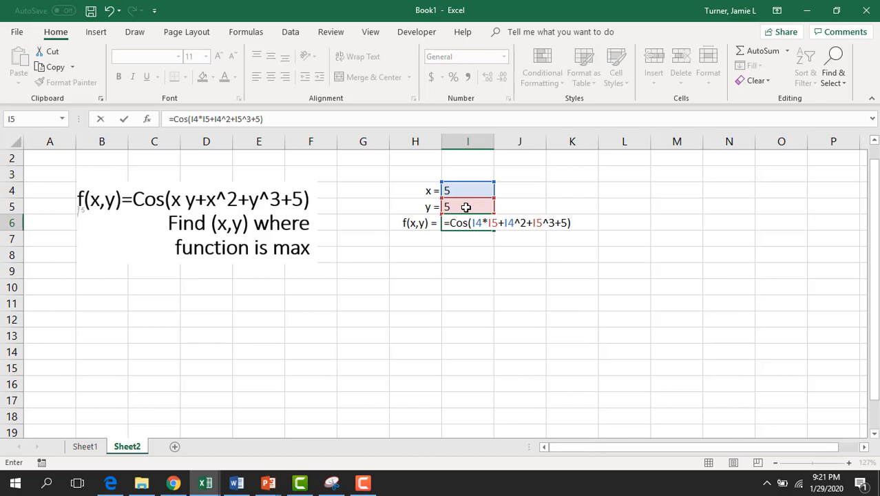
pyautogui.press('Return')
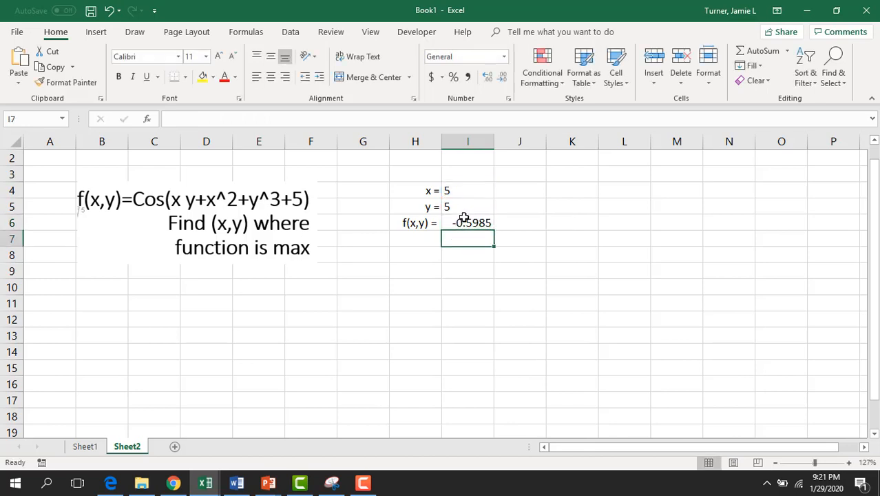
# Review the formula in I6 and the x and y cells it references.
pyautogui.click(460, 223)
pyautogui.moveTo(465, 191); pyautogui.dragTo(467, 207)
pyautogui.click(462, 224)
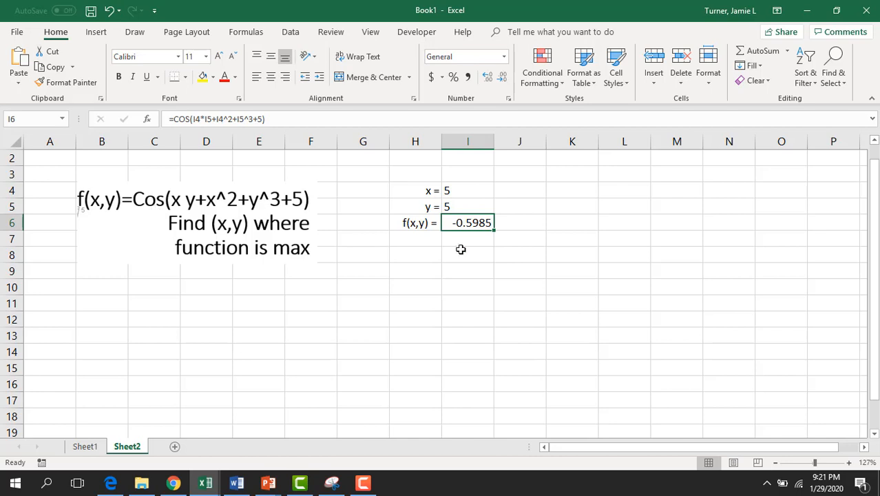
pyautogui.doubleClick(471, 222)
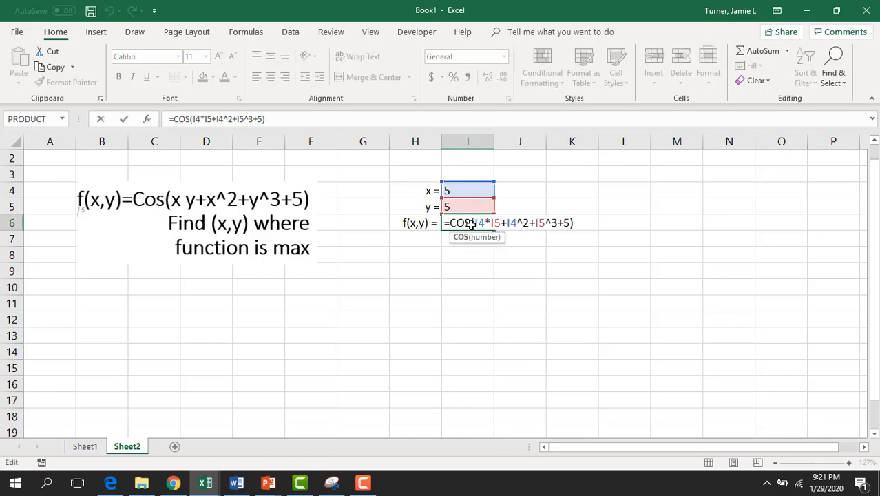
pyautogui.press('Return')
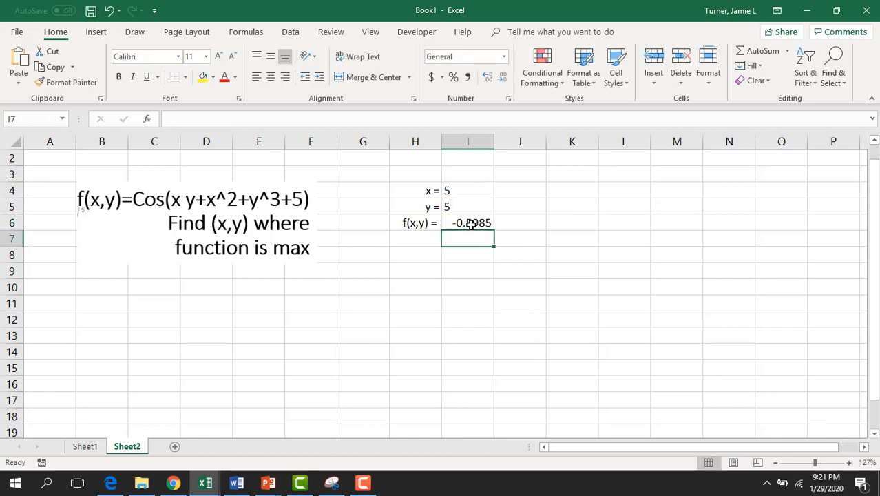
pyautogui.click(481, 271)
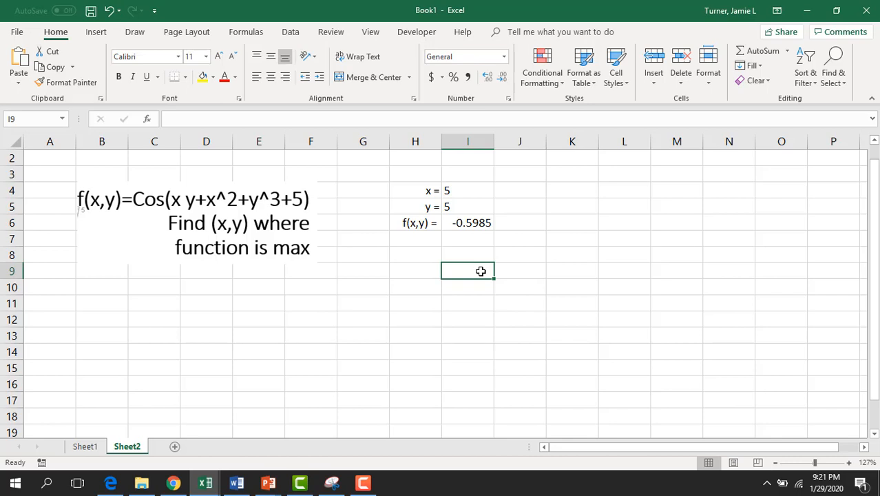
# Set up Solver to maximize objective cell I6 by changing the variable cells I4:I5.
pyautogui.click(465, 225)
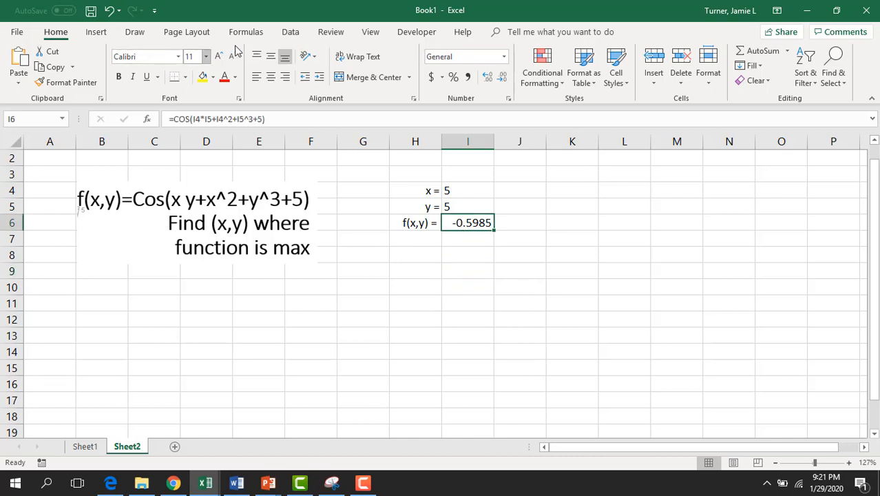
pyautogui.click(292, 33)
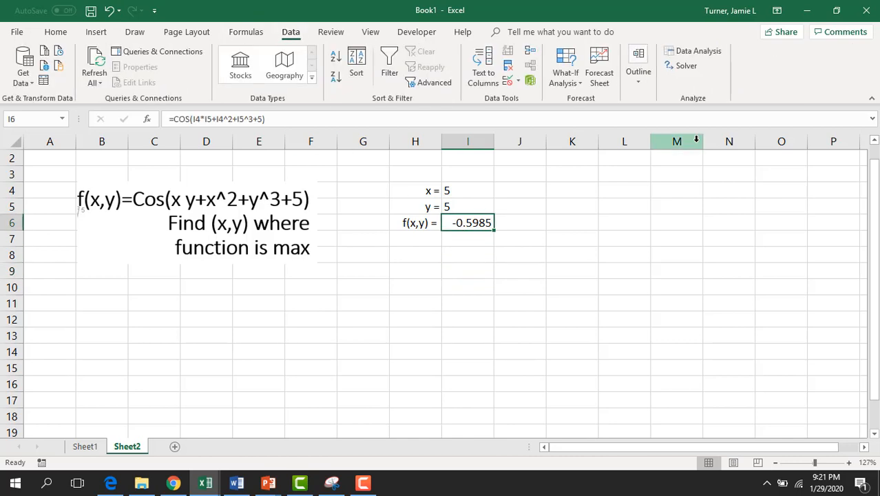
pyautogui.click(685, 67)
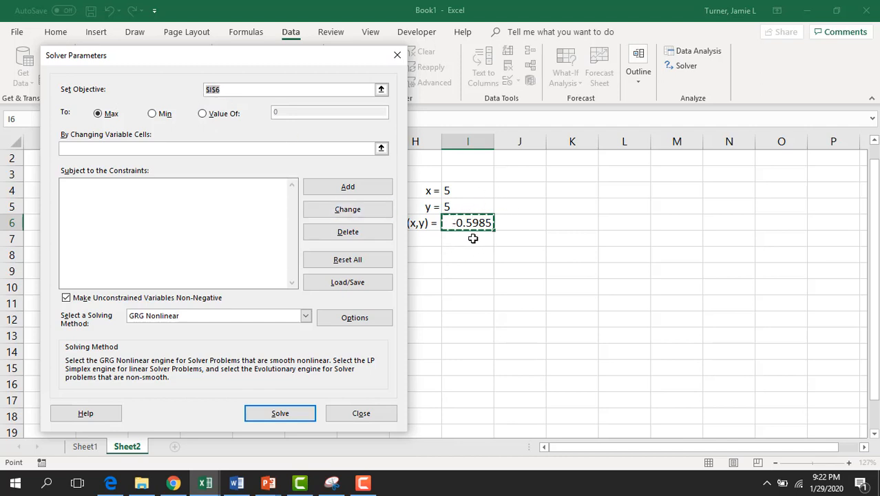
pyautogui.click(155, 115)
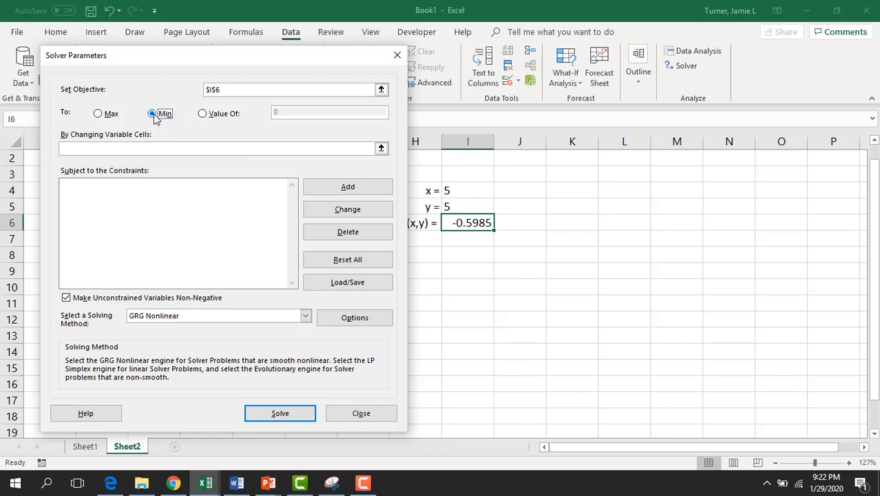
pyautogui.click(203, 114)
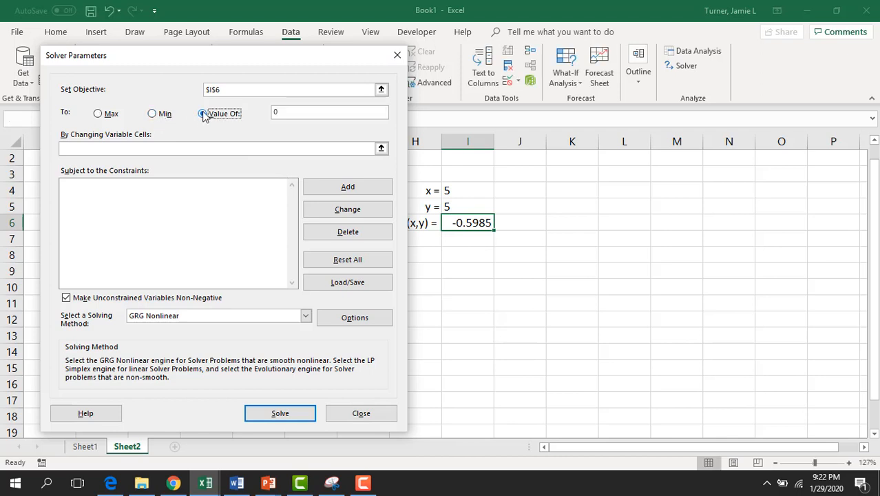
pyautogui.click(99, 115)
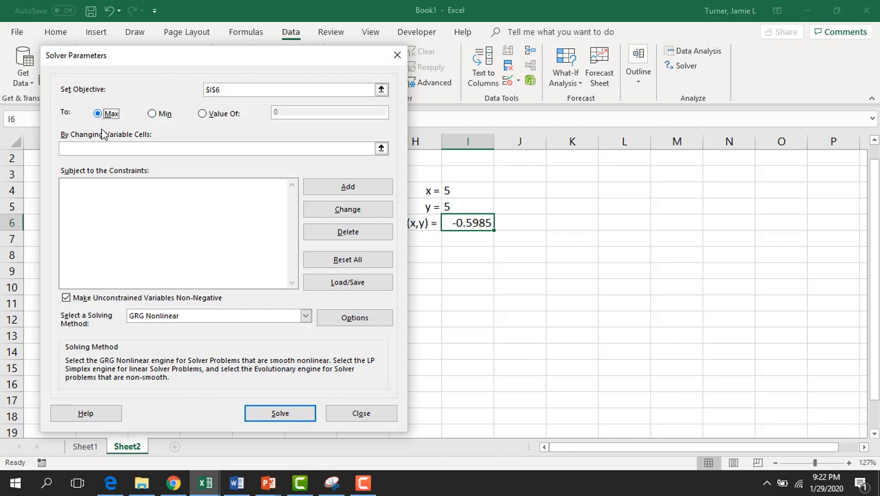
pyautogui.click(105, 150)
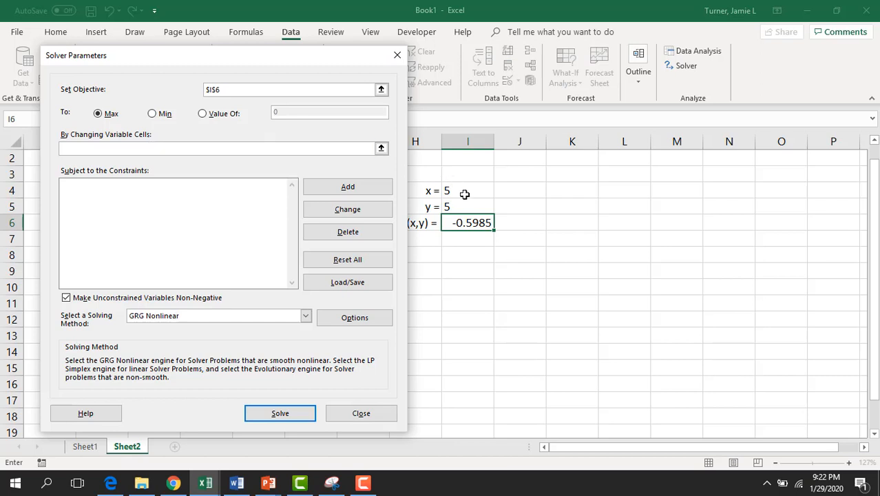
pyautogui.moveTo(463, 189); pyautogui.dragTo(466, 204)
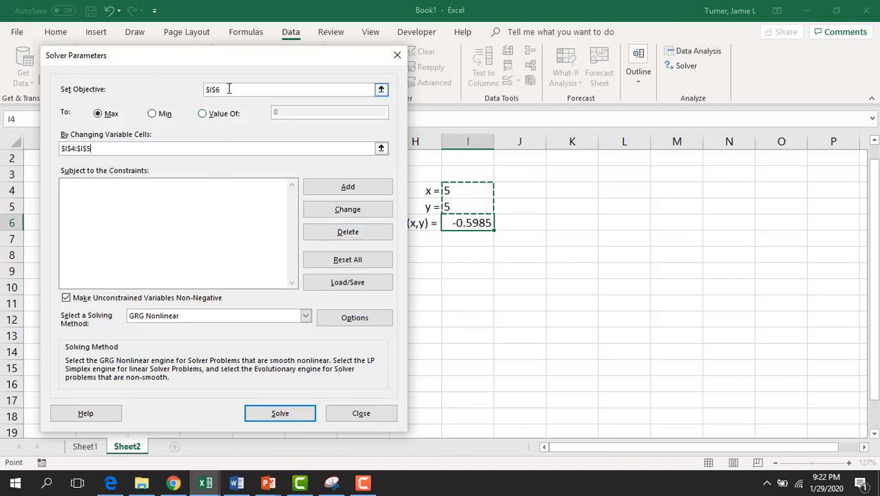
# Solve the model for x and y in column I and keep the Solver solution.
pyautogui.click(286, 414)
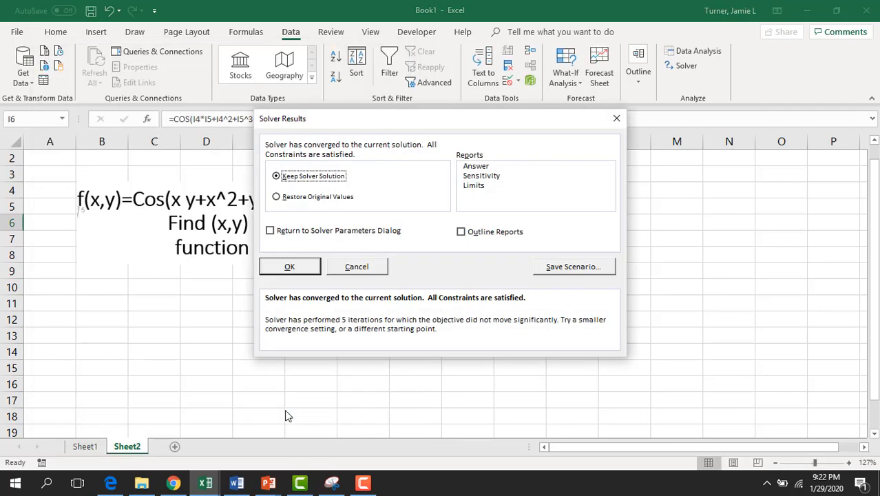
pyautogui.moveTo(441, 121); pyautogui.dragTo(347, 250)
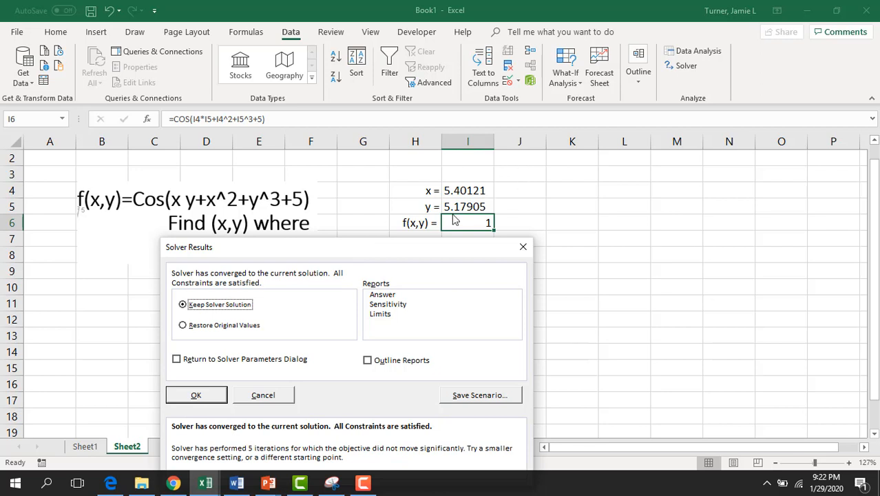
pyautogui.click(195, 395)
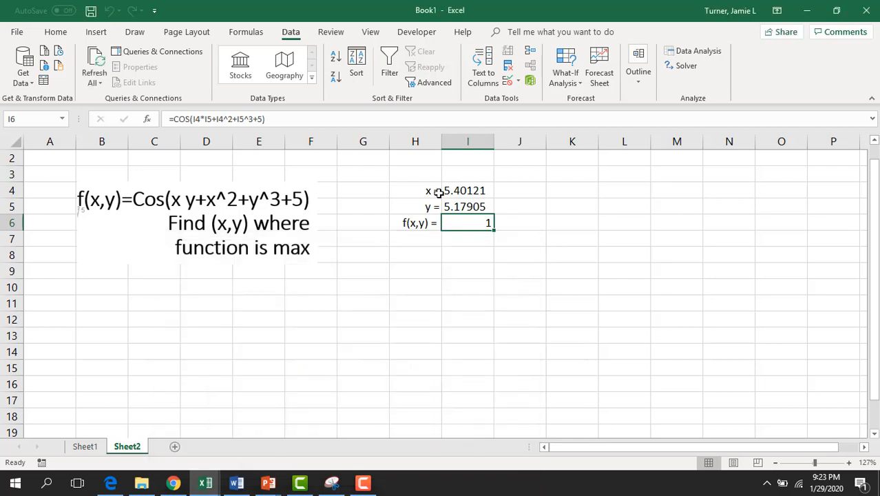
# Copy the x, y and f(x,y) cells I4:I6 into J4:J6.
pyautogui.moveTo(459, 190); pyautogui.dragTo(464, 219)
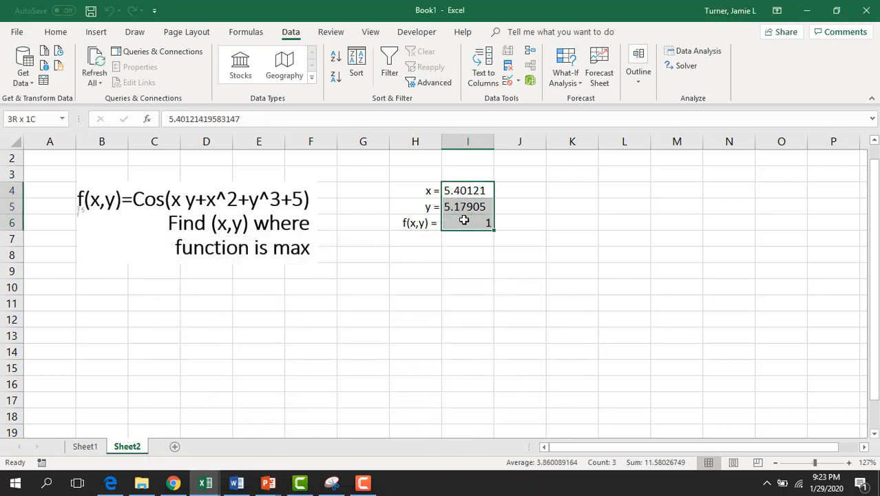
pyautogui.hotkey('ctrl', 'c')
pyautogui.click(513, 183)
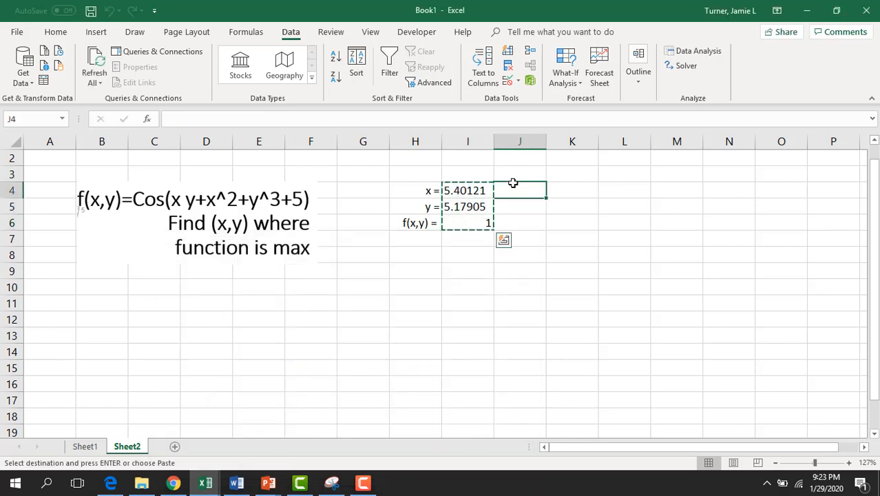
pyautogui.hotkey('ctrl', 'v')
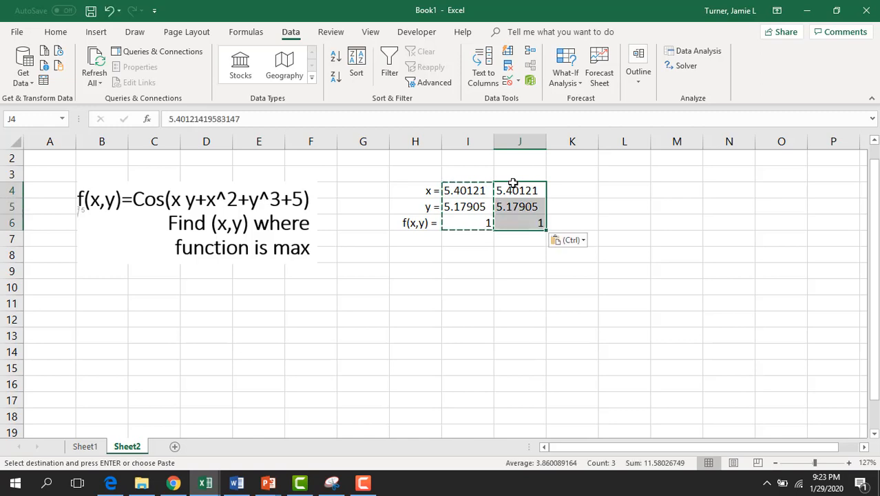
pyautogui.click(516, 264)
pyautogui.press('Escape')
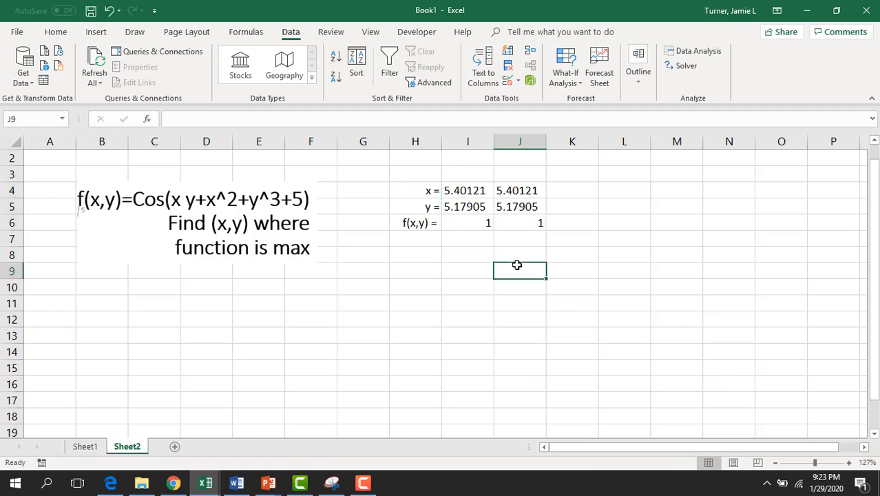
# Set the starting values of both x in J4 and y in J5 to -5.
pyautogui.click(530, 197)
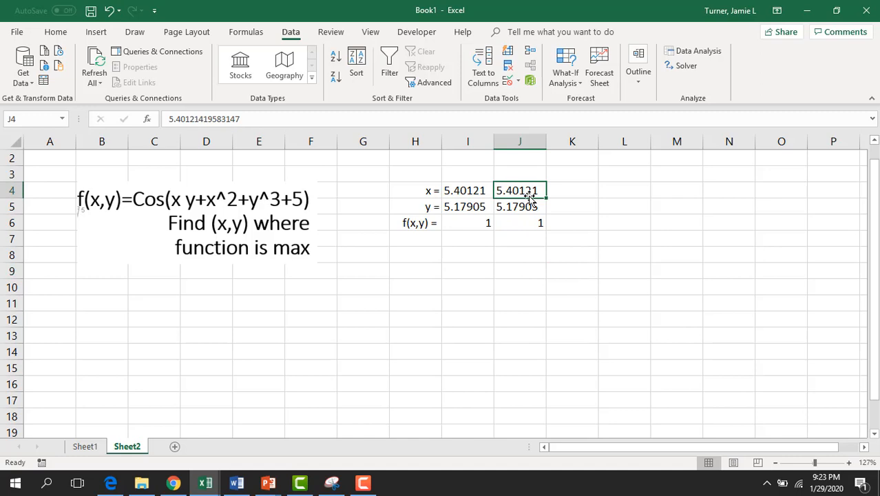
pyautogui.write('-5')
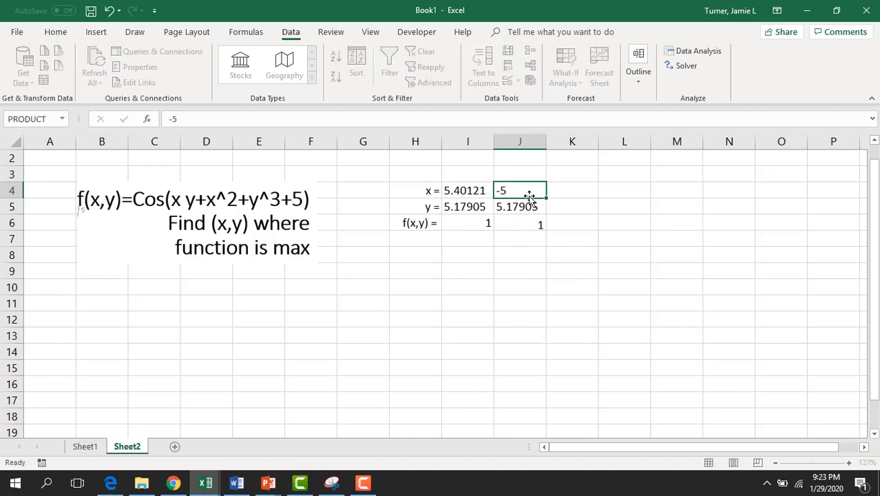
pyautogui.press('Return')
pyautogui.press('F2')
pyautogui.write('-5')
pyautogui.press('Return')
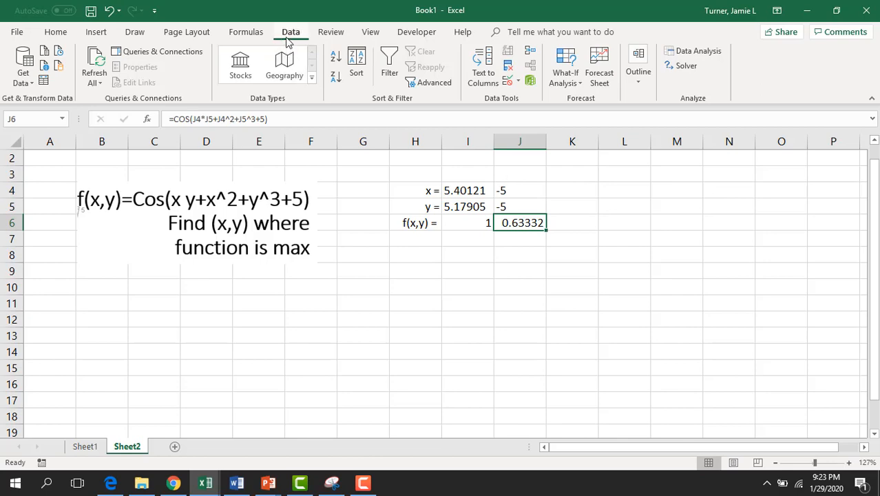
# Change the Solver setup to maximize objective cell J6 by changing the variable cells J4:J5.
pyautogui.click(689, 66)
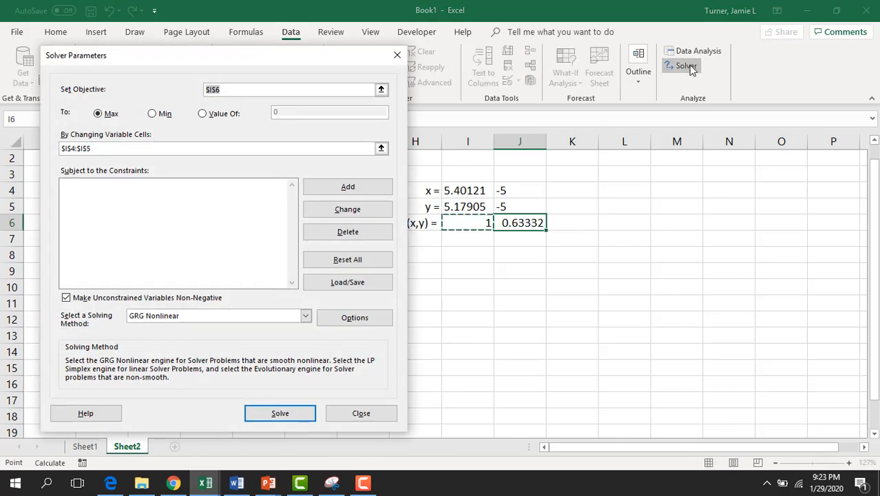
pyautogui.click(520, 221)
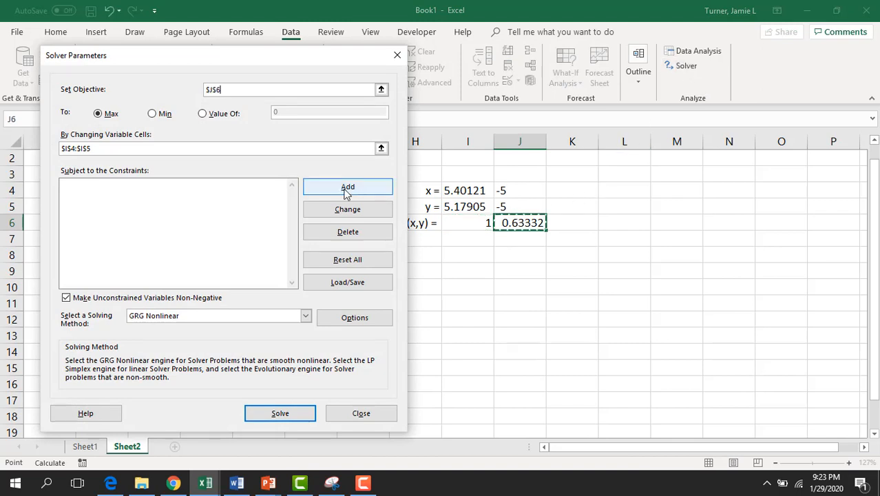
pyautogui.click(108, 149)
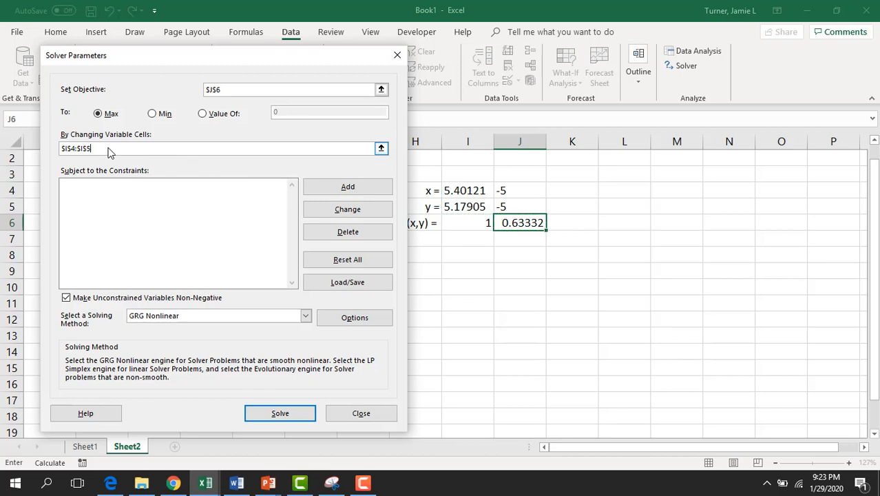
pyautogui.moveTo(109, 148); pyautogui.dragTo(61, 149)
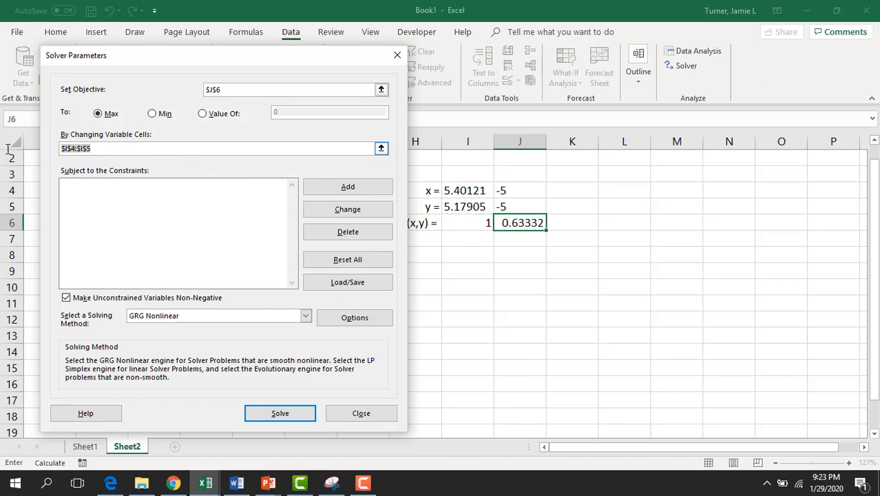
pyautogui.click(503, 194)
pyautogui.moveTo(503, 194); pyautogui.dragTo(514, 211)
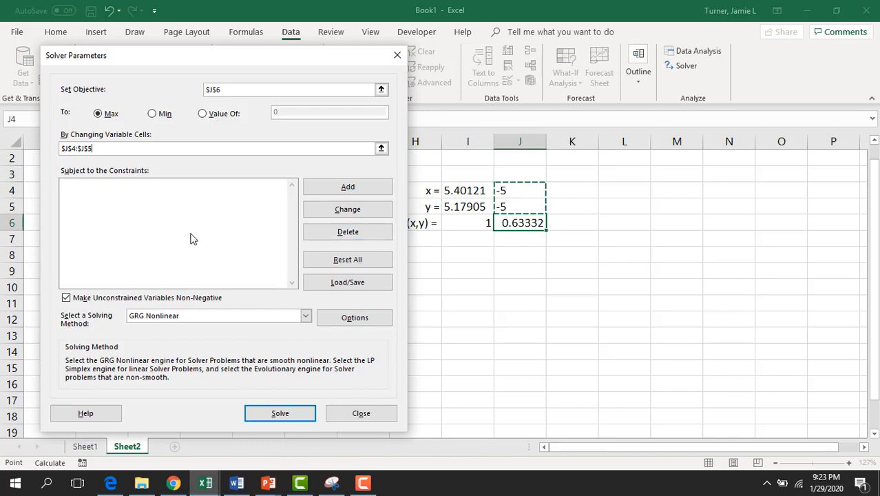
# Run Solver on the column J model and keep its solution.
pyautogui.click(280, 413)
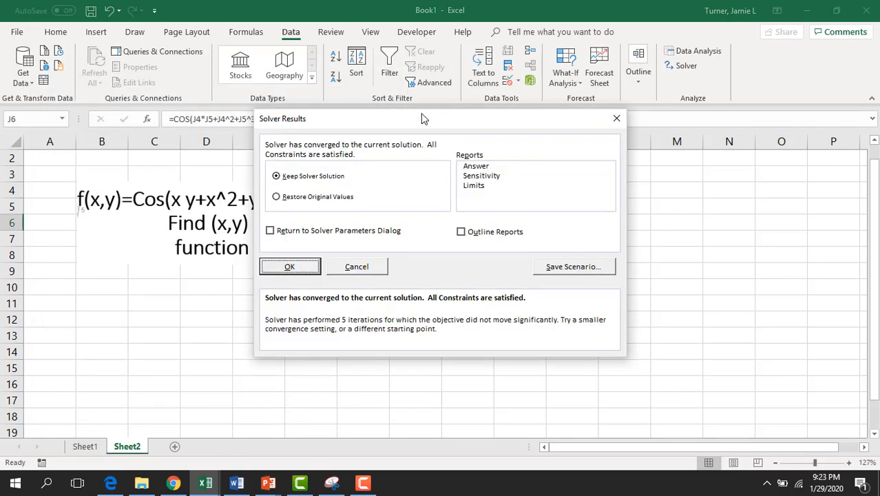
pyautogui.moveTo(424, 119); pyautogui.dragTo(285, 227)
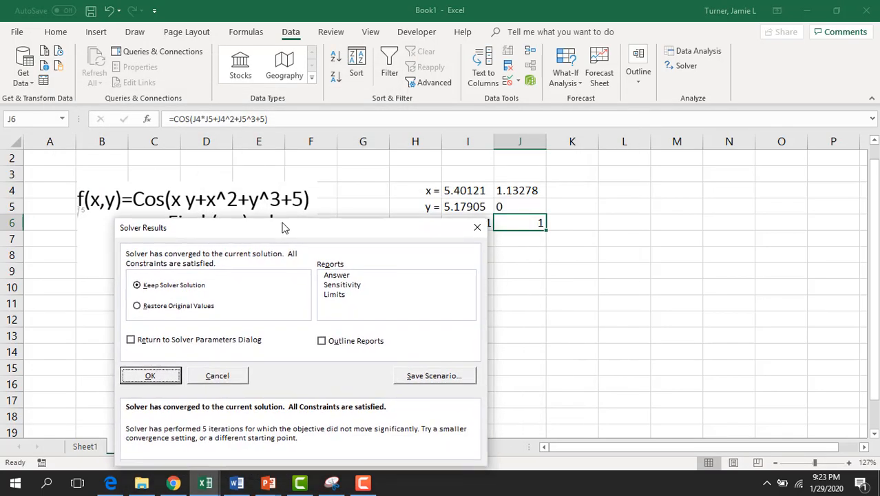
pyautogui.click(151, 376)
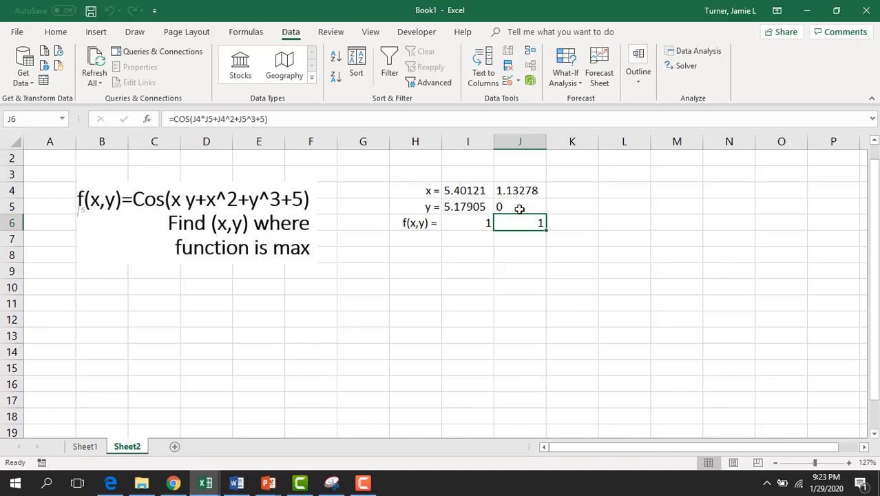
# Compare the f(x,y) results of the two solutions in I6 and J6.
pyautogui.moveTo(477, 191); pyautogui.dragTo(517, 223)
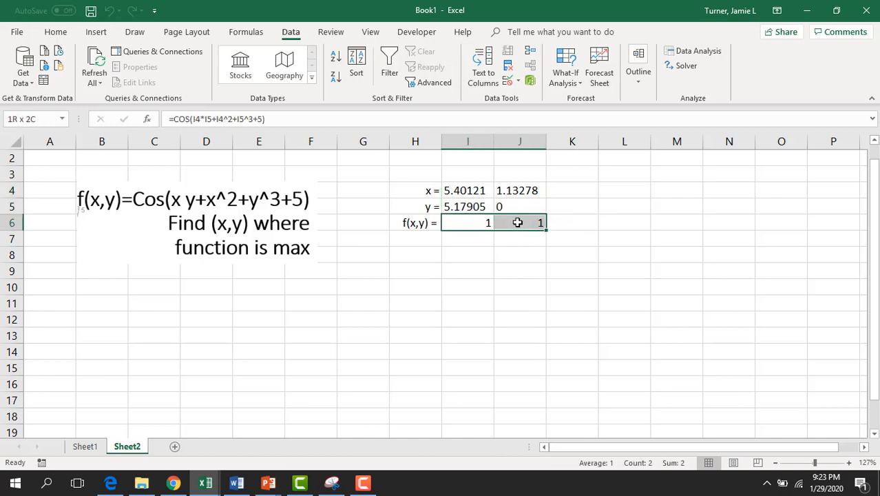
pyautogui.click(486, 251)
pyautogui.click(421, 223)
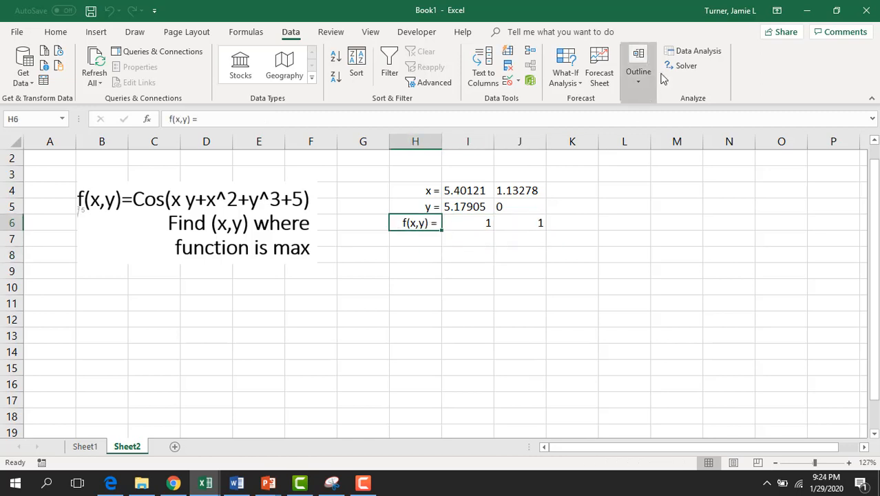